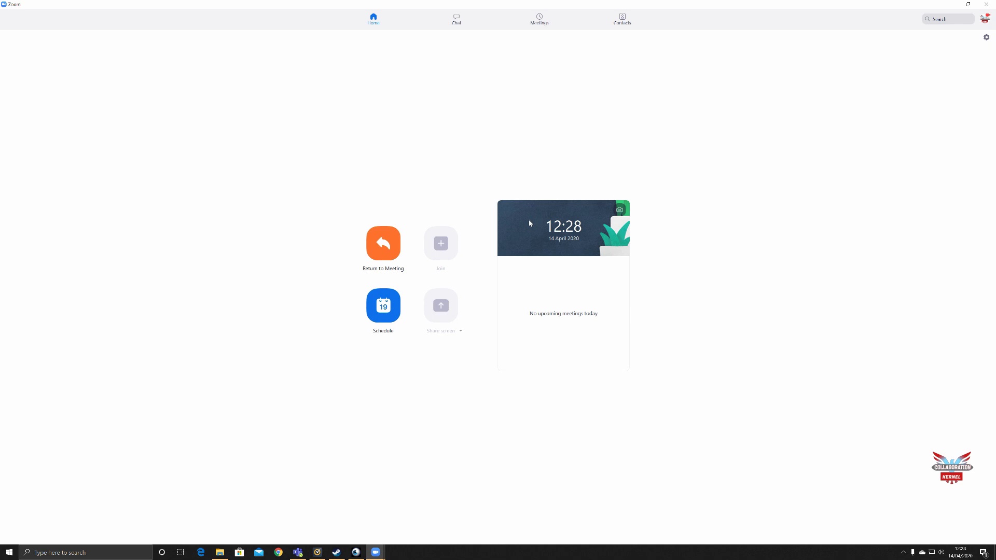
- Change FaceRig's tracking camera from Snap Camera to Microsoft® LifeCam Cinema(TM)
{"action": "left_click", "coordinate": [334, 553]}
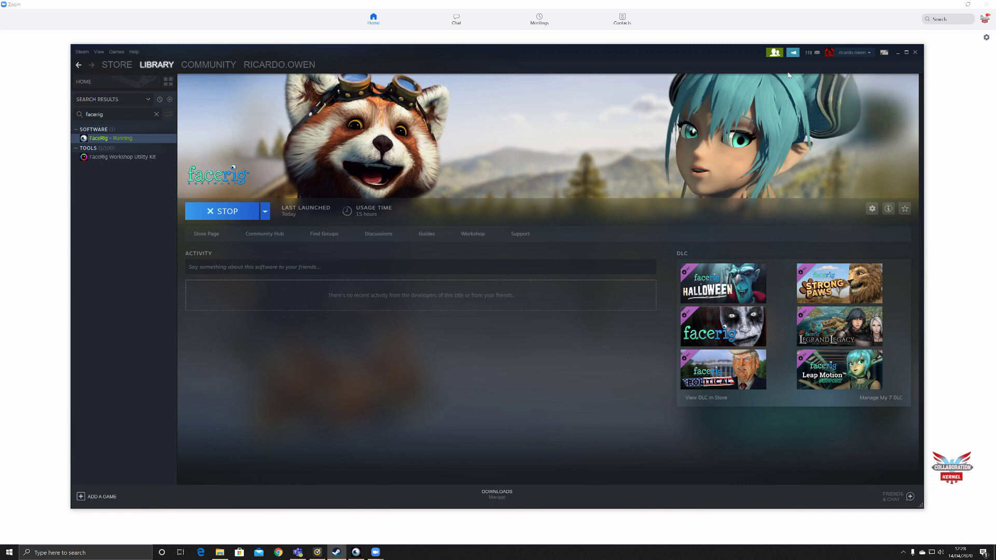
{"action": "left_click", "coordinate": [925, 65]}
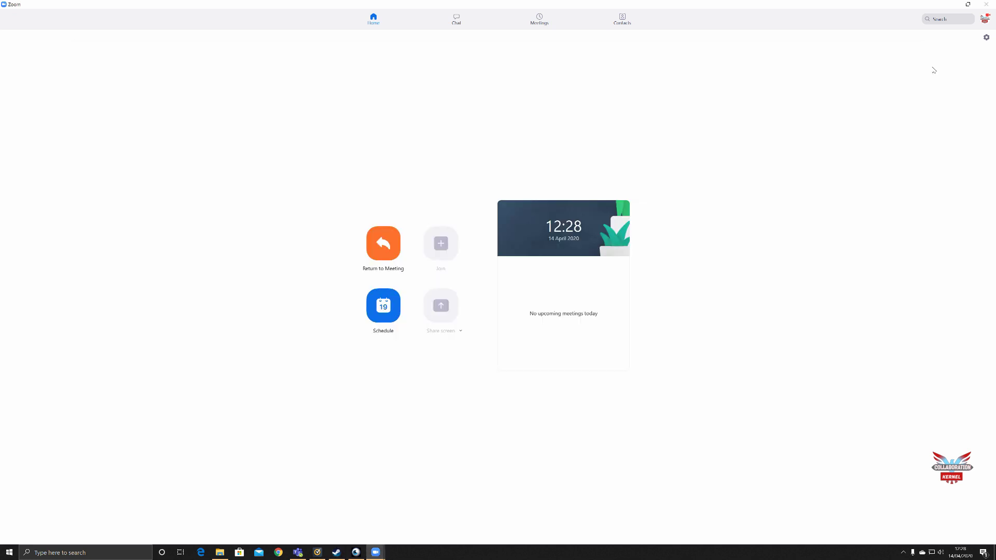
{"action": "left_click", "coordinate": [356, 553]}
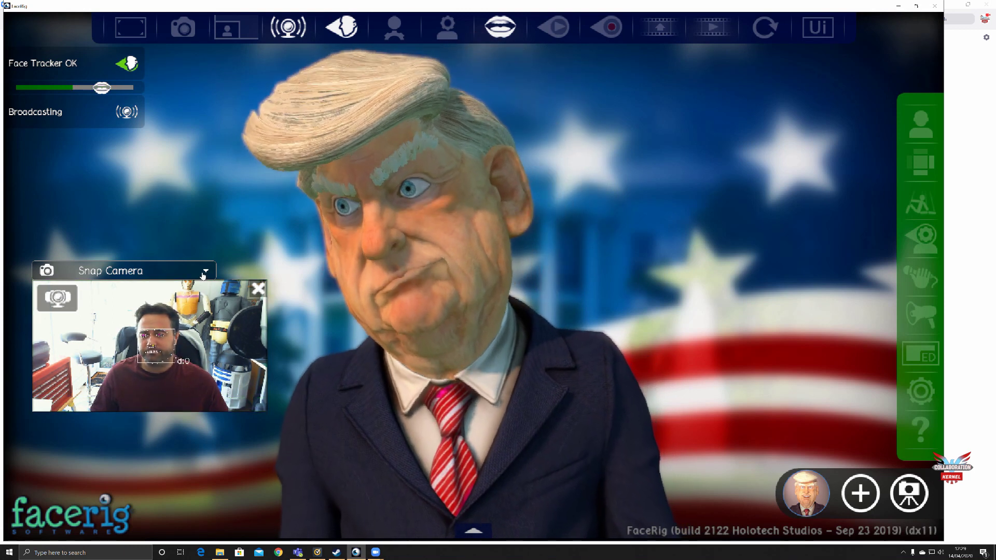
{"action": "left_click", "coordinate": [168, 270]}
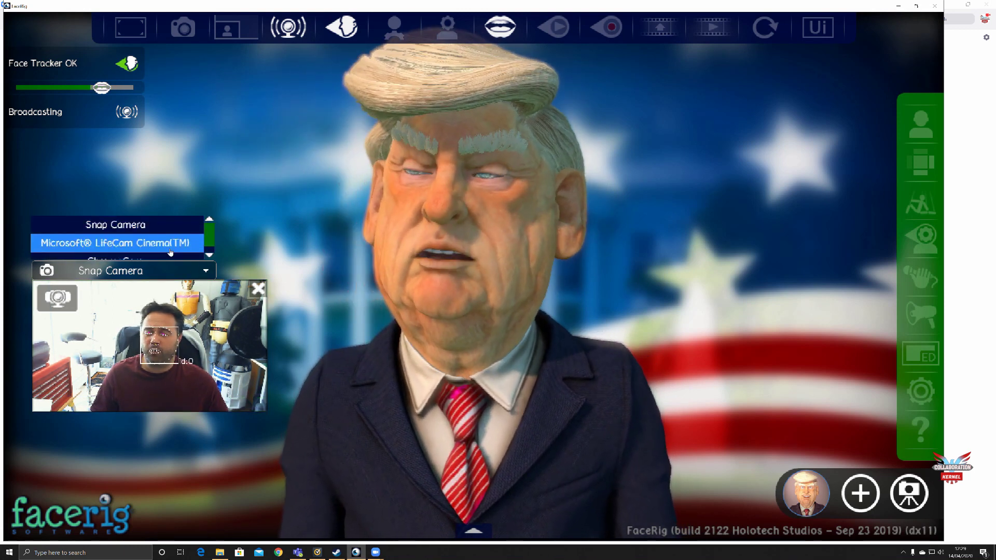
{"action": "left_click", "coordinate": [171, 253]}
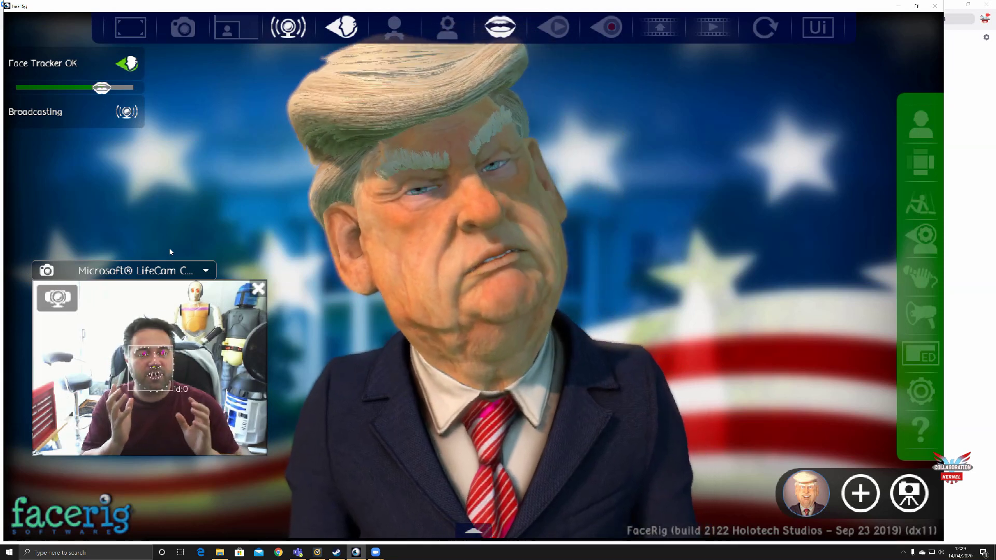
- Quick auto-calibrate the head pose, then calibrate the neutral pose while holding a neutral face
{"action": "left_click", "coordinate": [397, 29]}
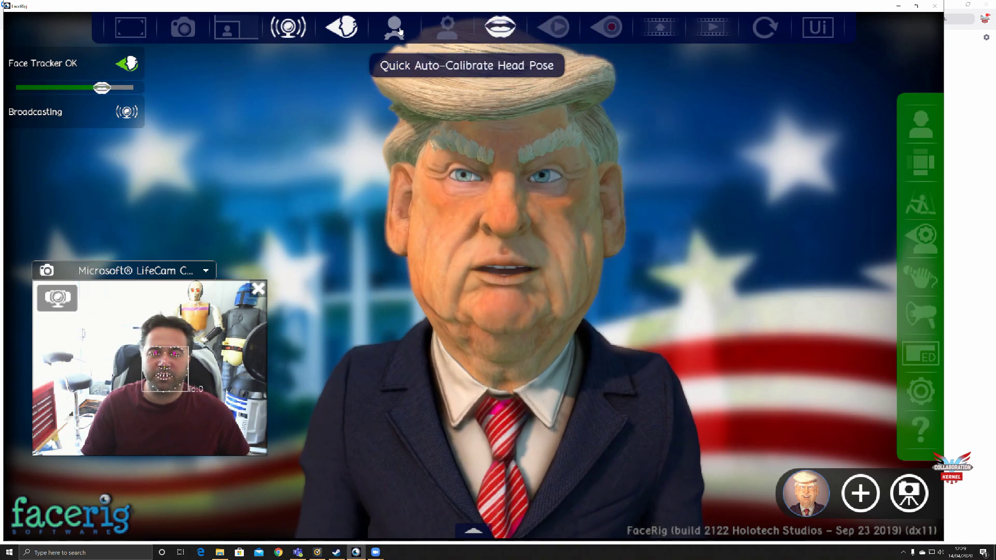
{"action": "left_click", "coordinate": [399, 30]}
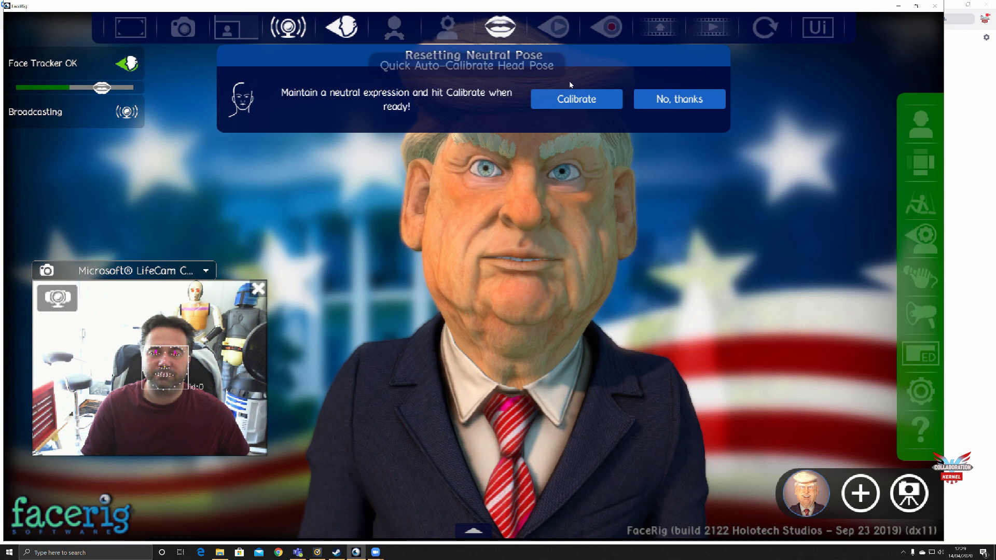
{"action": "left_click", "coordinate": [569, 99]}
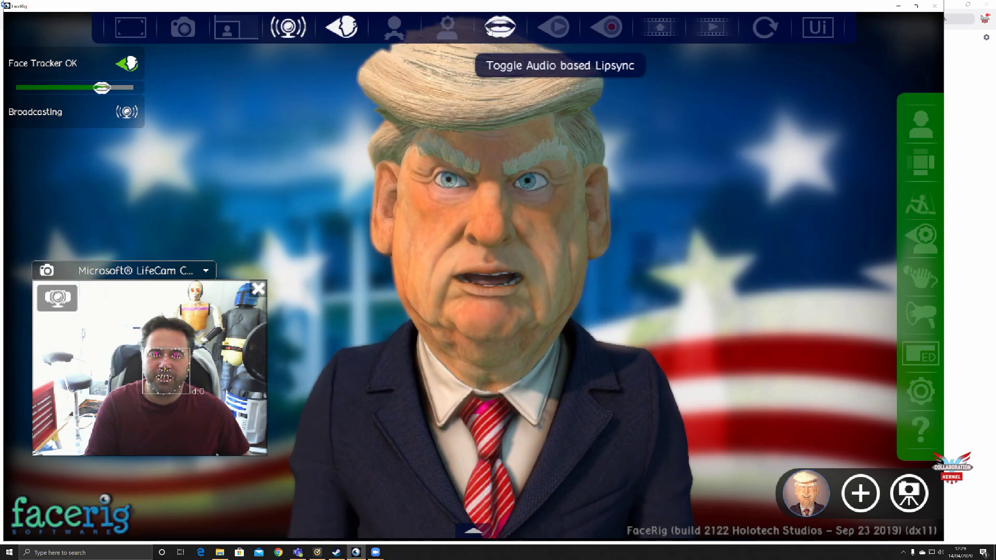
- Toggle audio-based lipsync off and on, then switch to Basic UI and back to Advanced UI
{"action": "left_click", "coordinate": [489, 29]}
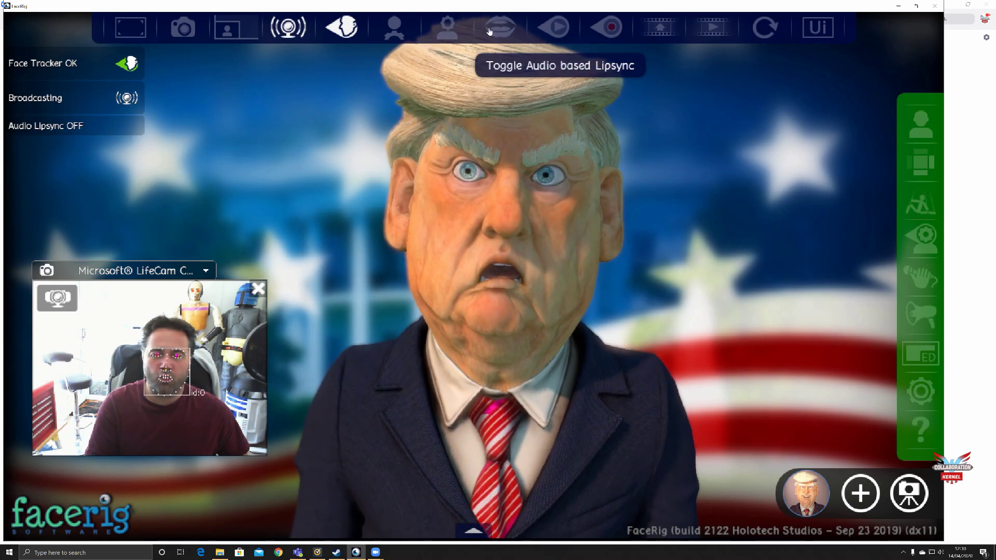
{"action": "left_click", "coordinate": [488, 31]}
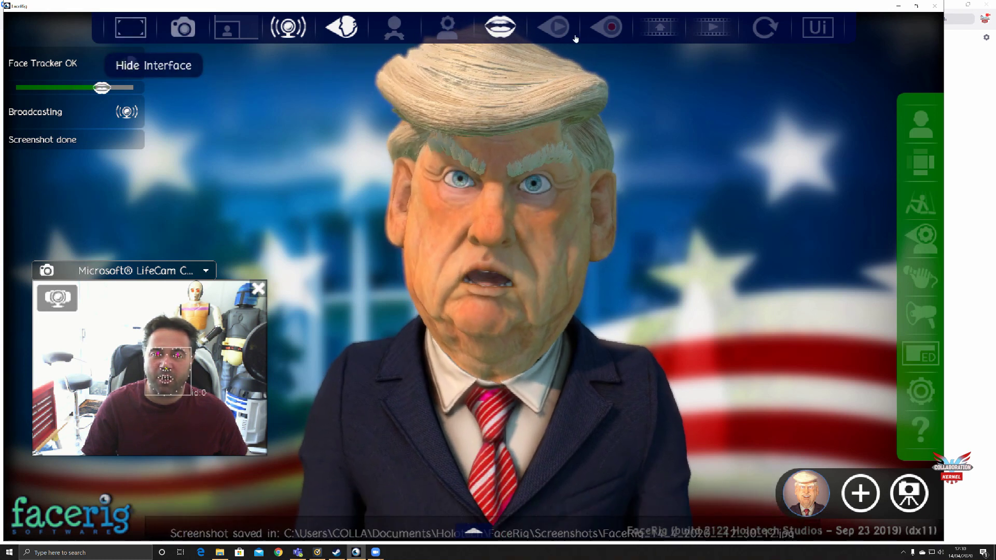
{"action": "left_click", "coordinate": [816, 34]}
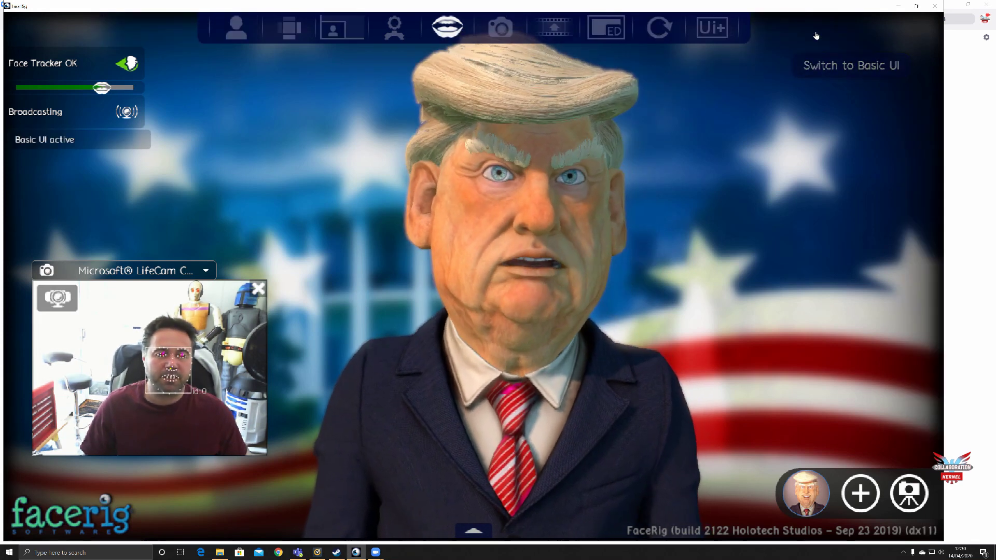
{"action": "left_click", "coordinate": [718, 36]}
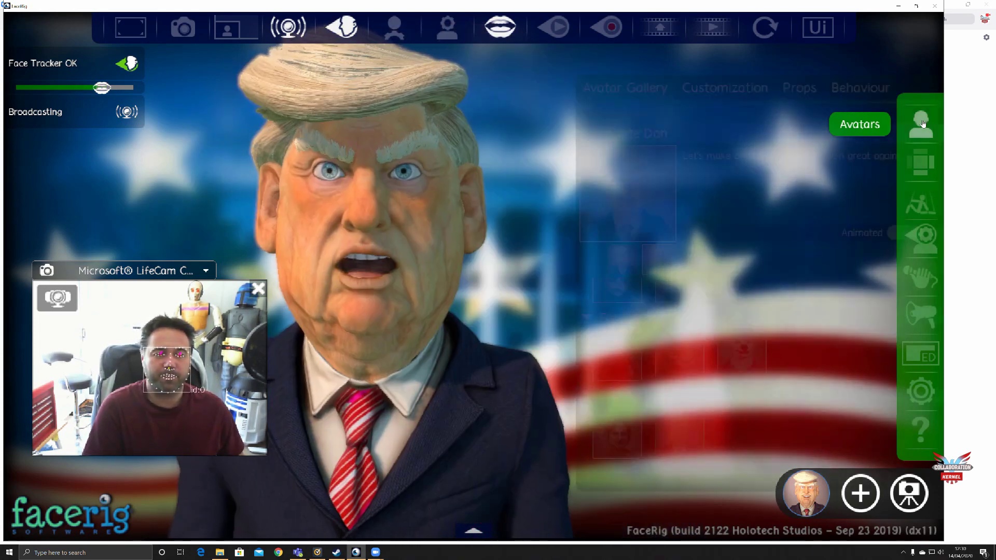
- Load Flo the Polar Bear from the avatar gallery and close the webcam preview
{"action": "left_click", "coordinate": [921, 123]}
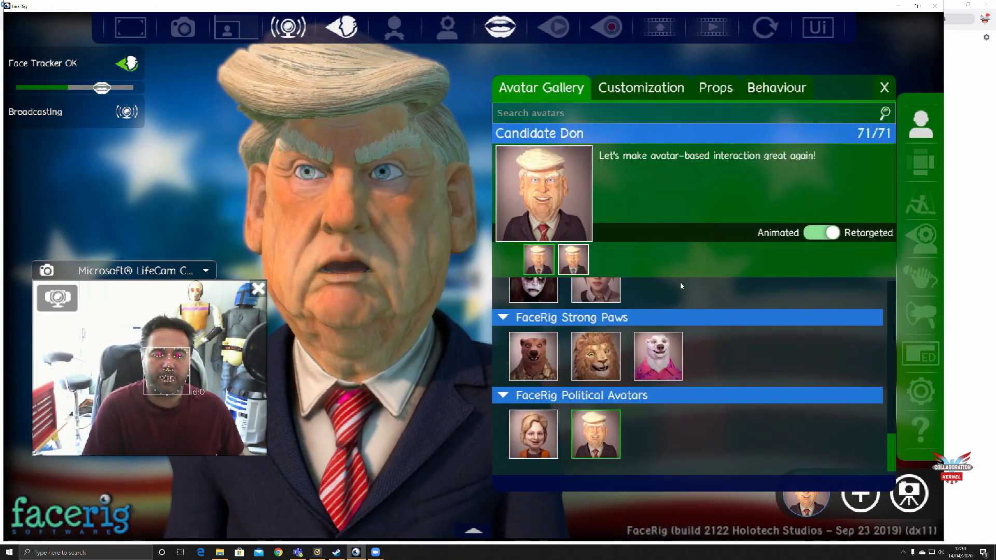
{"action": "left_click", "coordinate": [659, 361]}
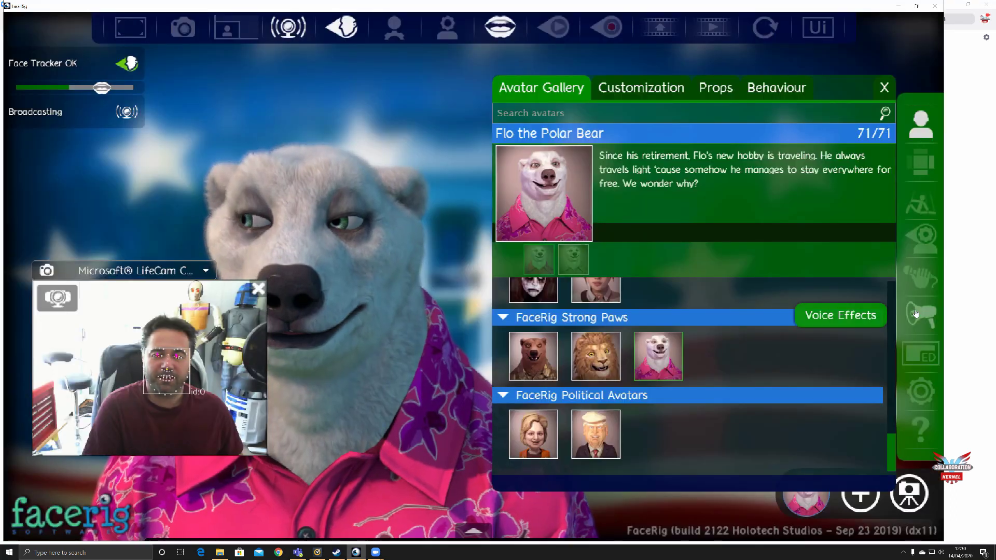
{"action": "left_click", "coordinate": [258, 294]}
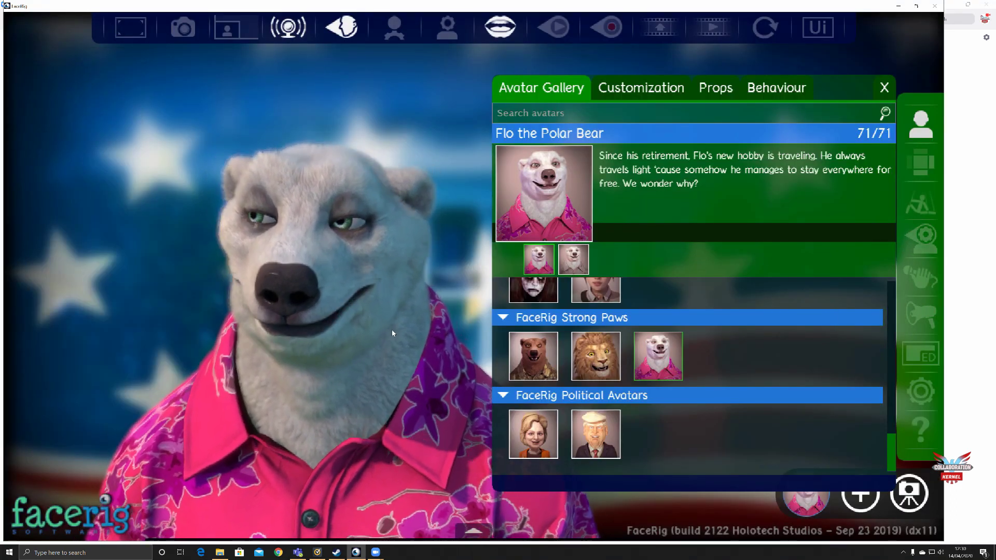
- Try Frank the Brown Bear, switch back to Flo, and show the Props options
{"action": "left_click", "coordinate": [527, 351]}
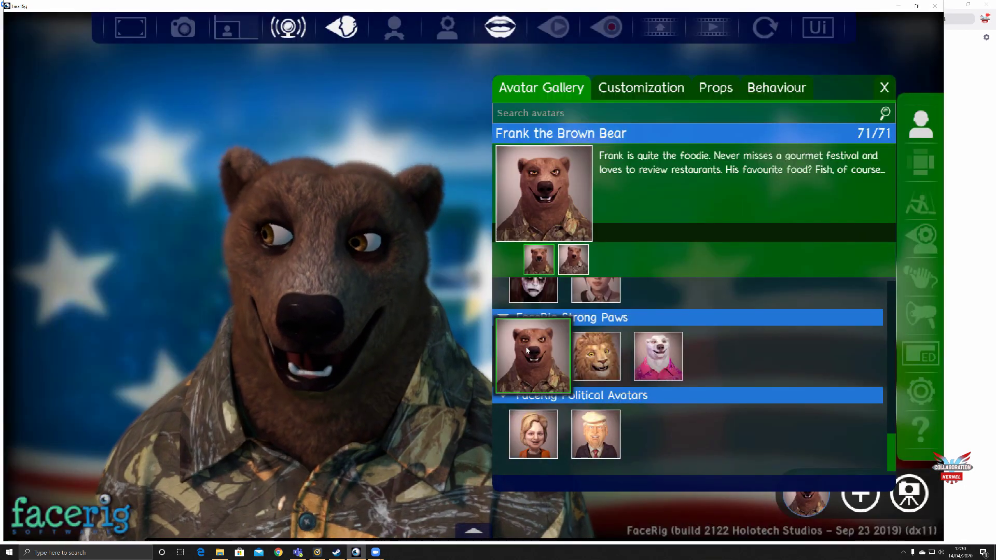
{"action": "left_click", "coordinate": [653, 354]}
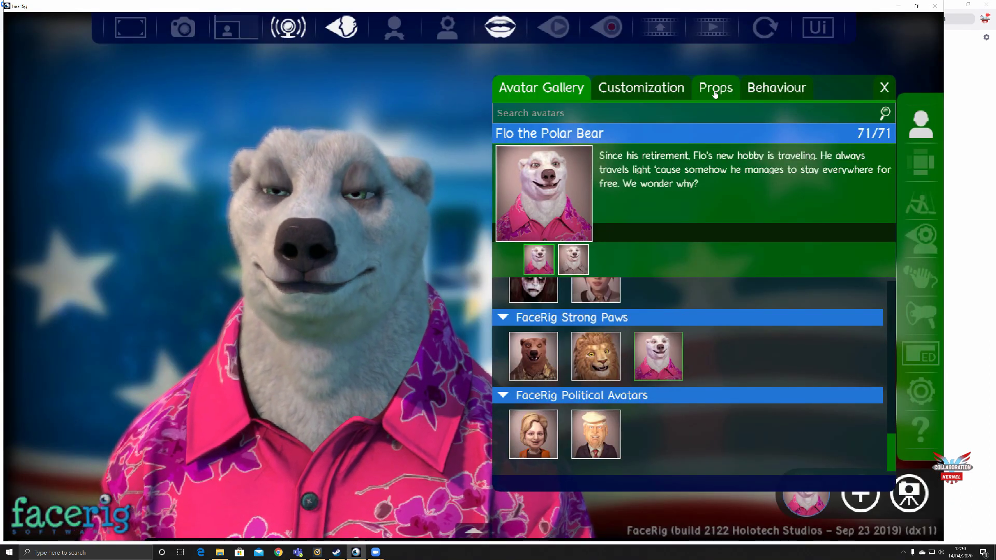
{"action": "left_click", "coordinate": [715, 88]}
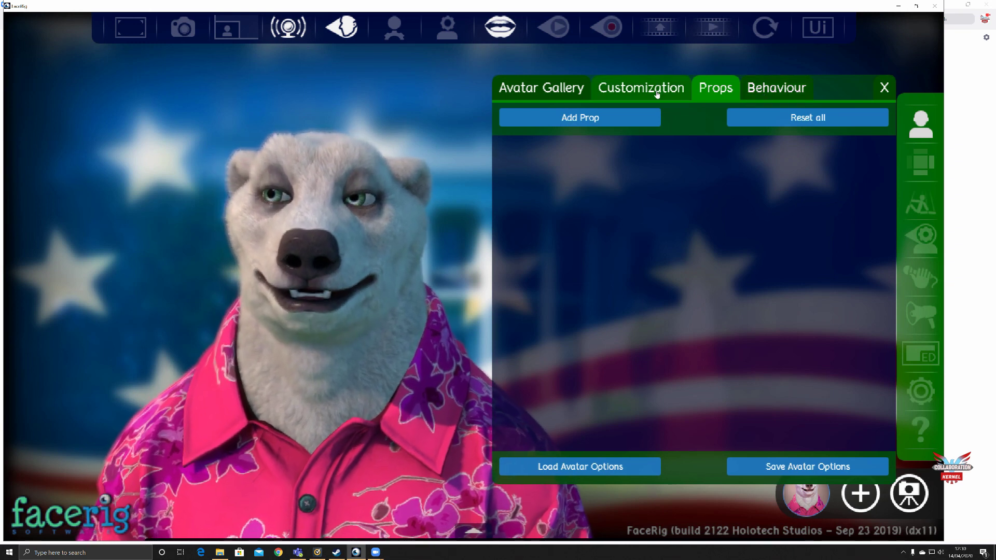
- Add a Prop 0 slot to the polar bear and scroll its item catalogue down to the hats
{"action": "left_click", "coordinate": [676, 93]}
{"action": "left_click", "coordinate": [699, 92]}
{"action": "left_click", "coordinate": [589, 118]}
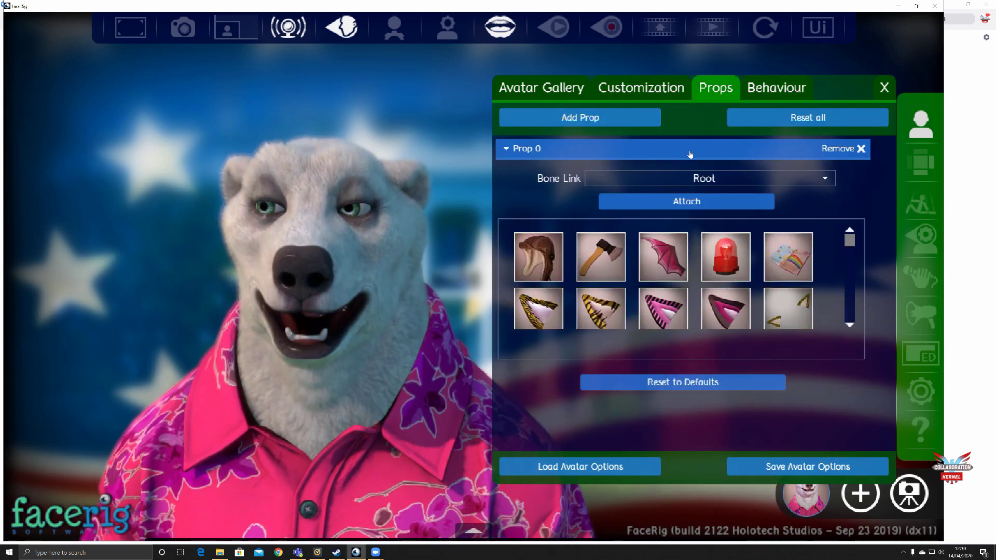
{"action": "scroll", "coordinate": [723, 254], "scroll_direction": "down", "scroll_amount": 2}
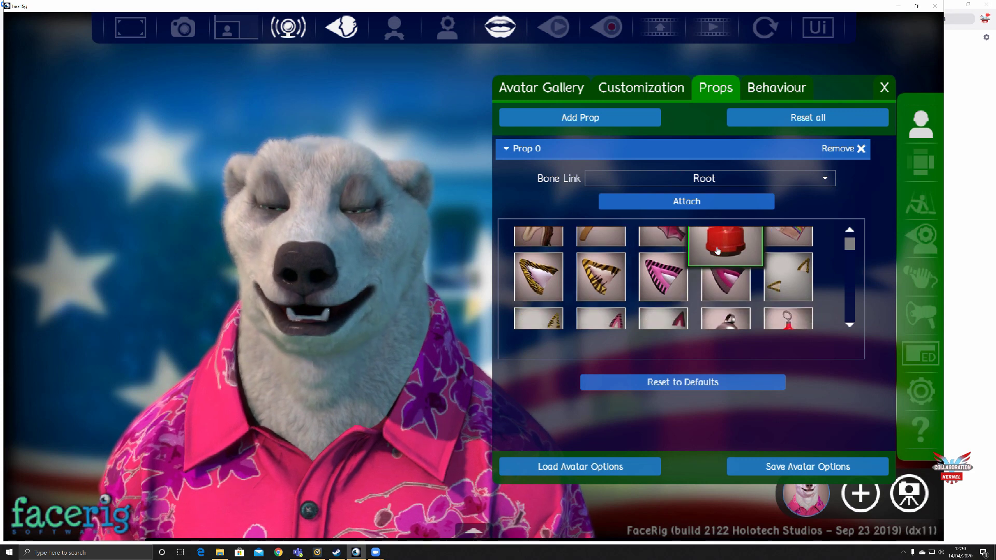
{"action": "scroll", "coordinate": [717, 253], "scroll_direction": "down", "scroll_amount": 8}
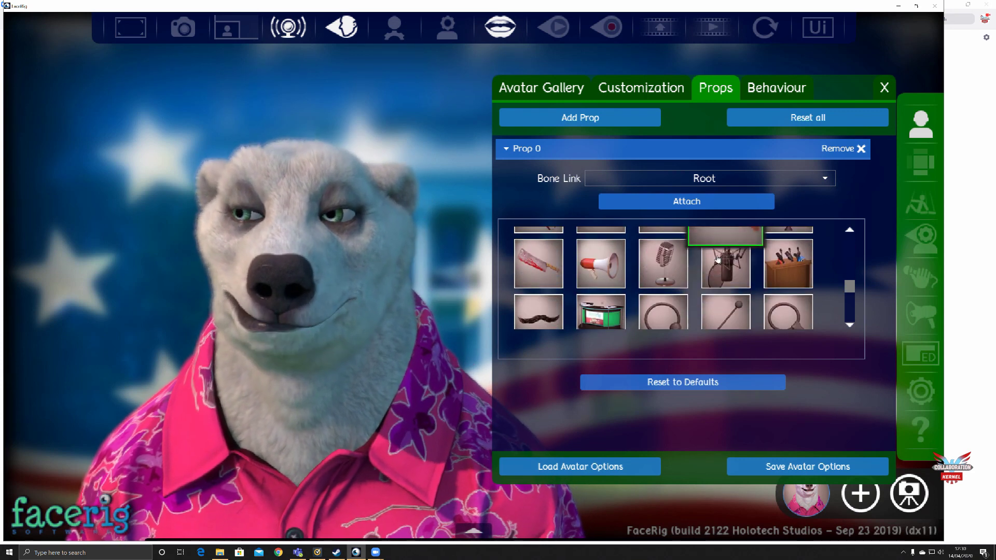
{"action": "scroll", "coordinate": [717, 258], "scroll_direction": "down", "scroll_amount": 5}
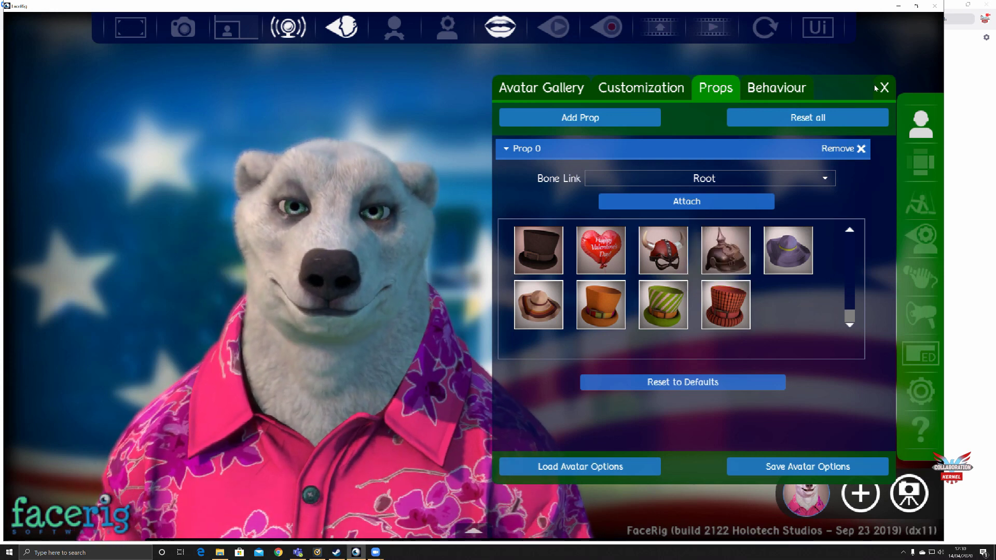
- Close the avatar settings panel and toggle virtual-camera broadcasting off and back on
{"action": "left_click", "coordinate": [883, 89]}
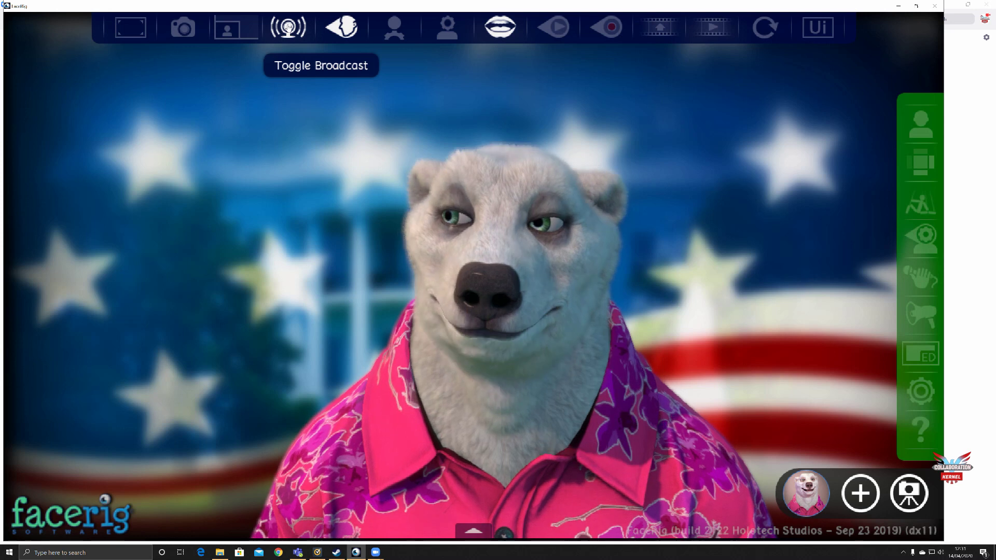
{"action": "left_click", "coordinate": [288, 27]}
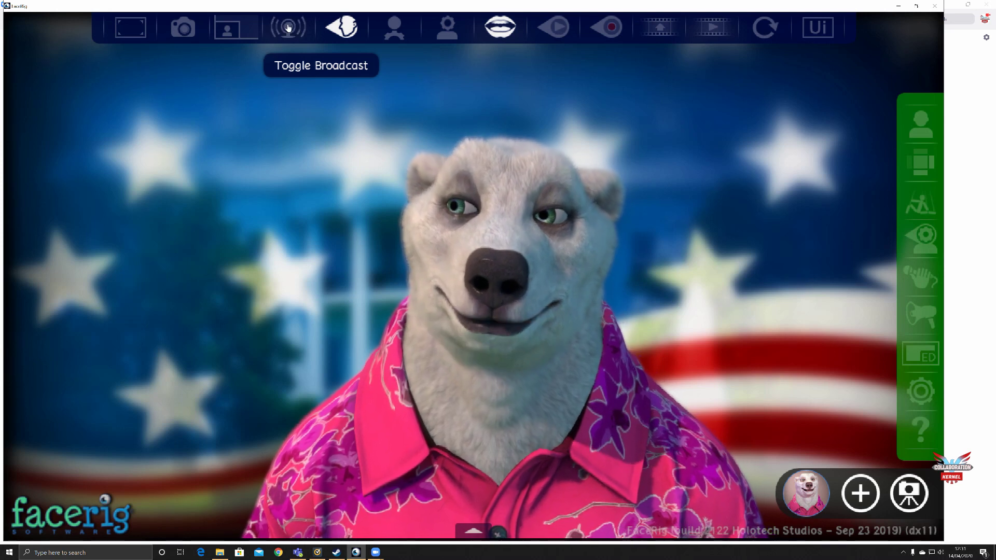
{"action": "left_click", "coordinate": [288, 29]}
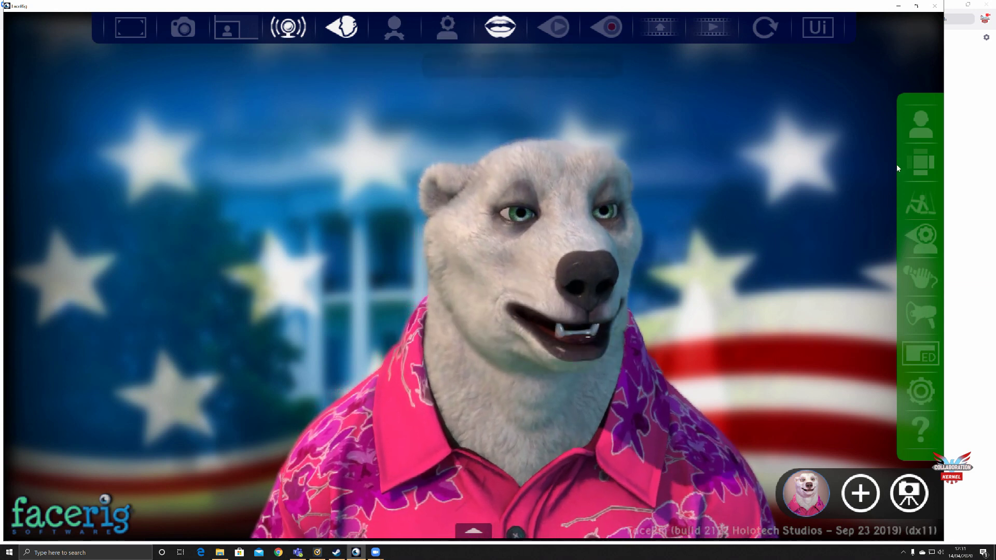
- Apply the Abandoned Building environment as the background and close the environment gallery
{"action": "left_click", "coordinate": [921, 165]}
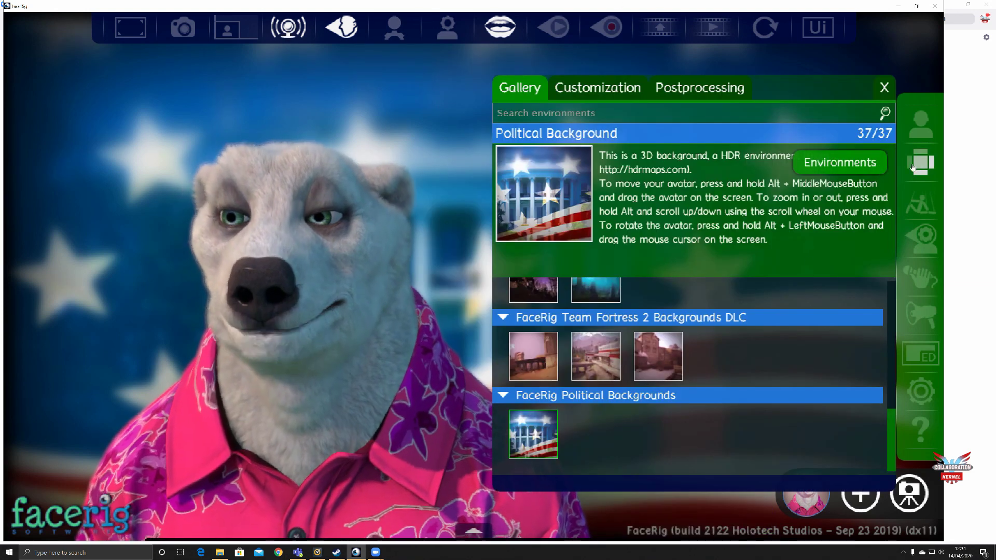
{"action": "scroll", "coordinate": [732, 359], "scroll_direction": "up", "scroll_amount": 5}
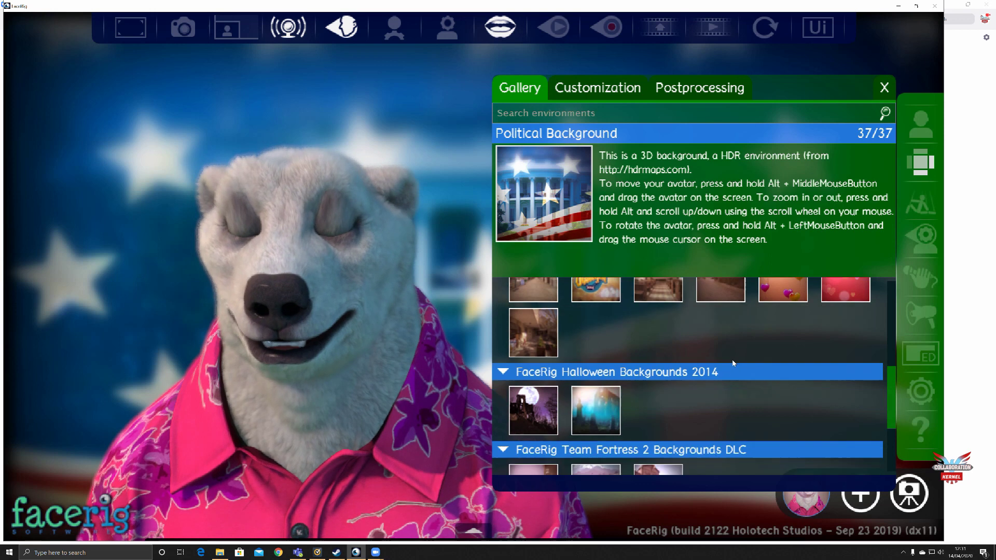
{"action": "scroll", "coordinate": [733, 362], "scroll_direction": "down", "scroll_amount": 2}
{"action": "scroll", "coordinate": [739, 397], "scroll_direction": "up", "scroll_amount": 3}
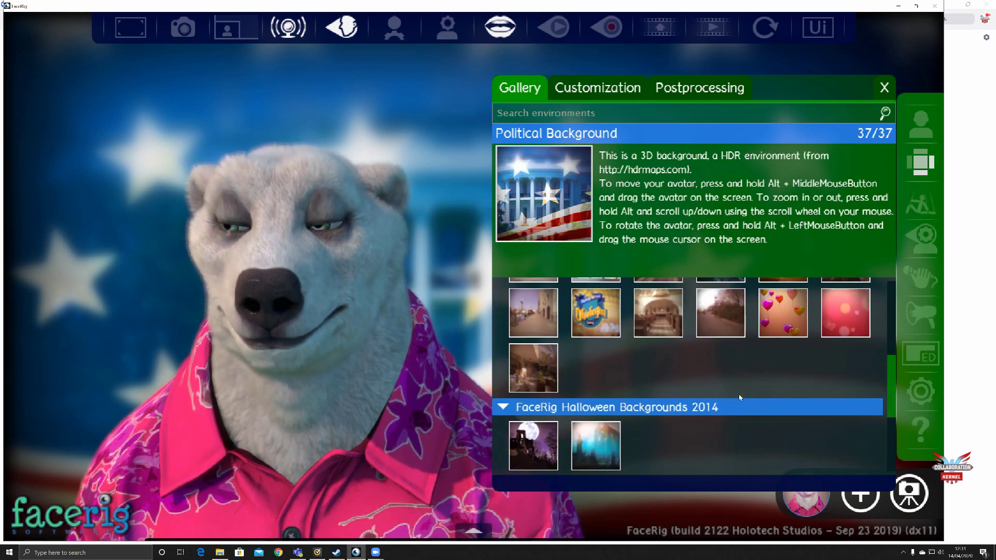
{"action": "scroll", "coordinate": [740, 398], "scroll_direction": "up", "scroll_amount": 3}
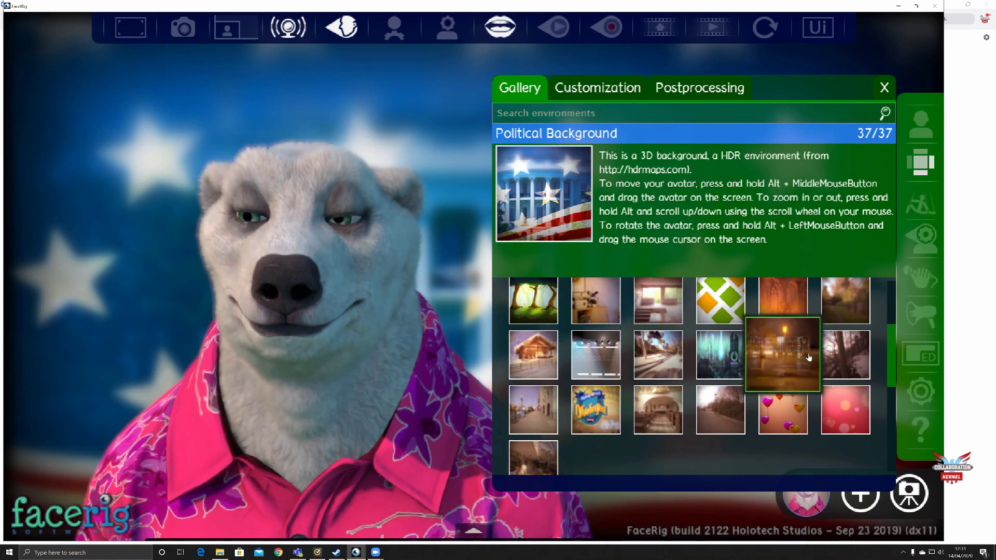
{"action": "left_click", "coordinate": [643, 310]}
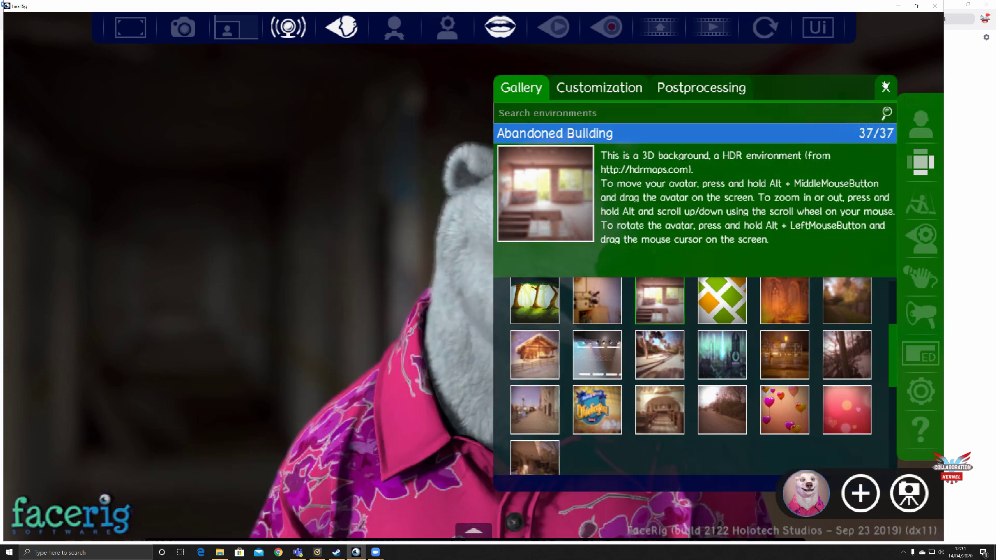
{"action": "left_click", "coordinate": [879, 91]}
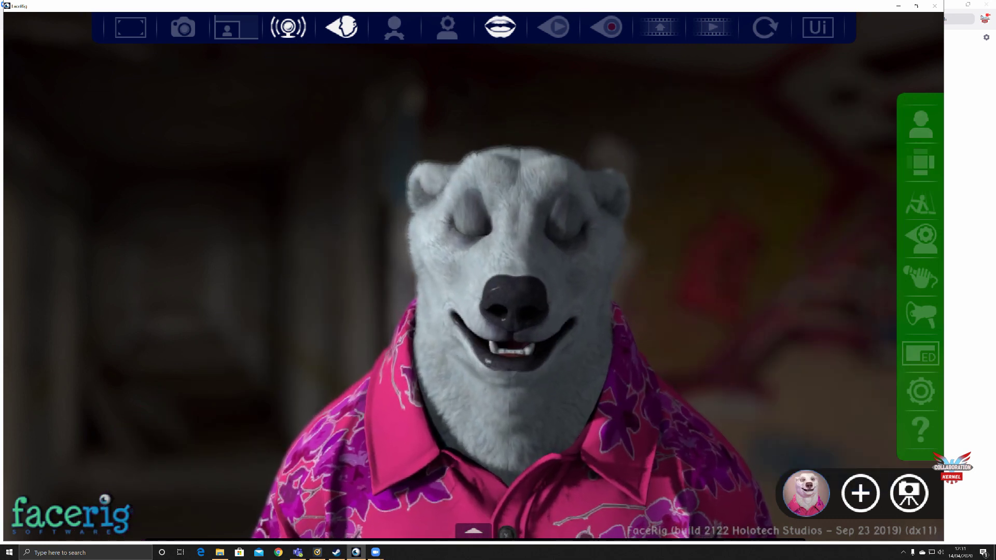
- Show Zoom's Video settings with the FaceRig Virtual Camera, toggling 'Touch up my appearance' on then off
{"action": "mouse_move", "coordinate": [376, 551]}
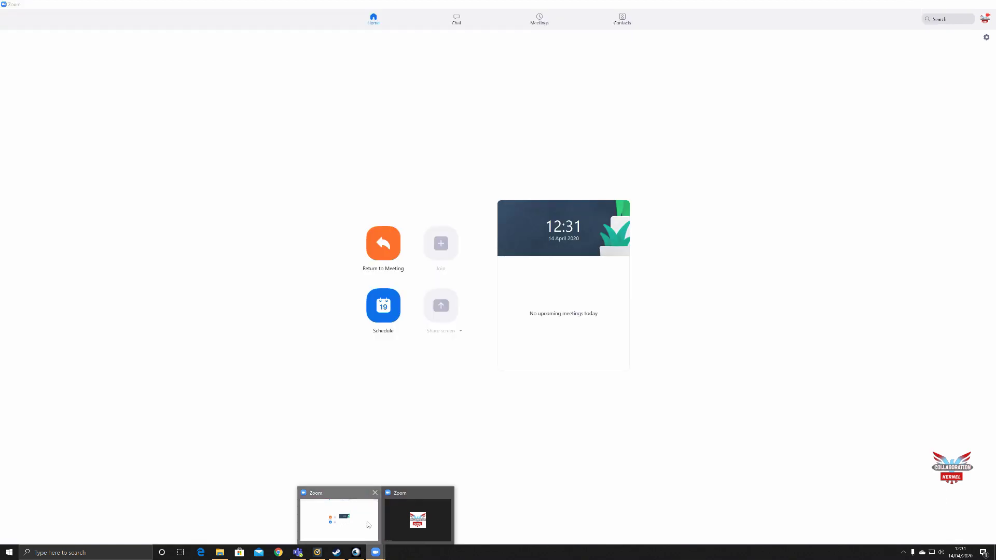
{"action": "left_click", "coordinate": [362, 525]}
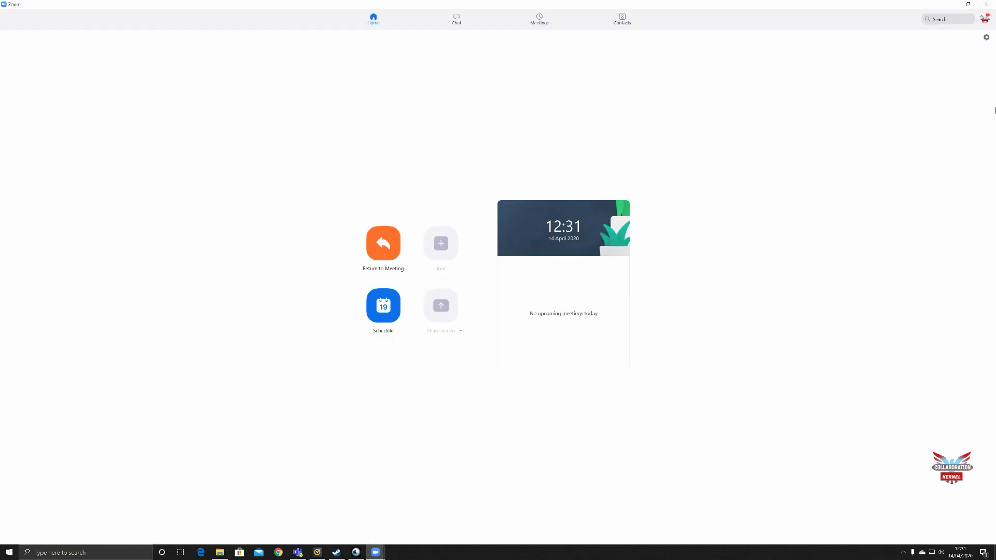
{"action": "left_click", "coordinate": [987, 39]}
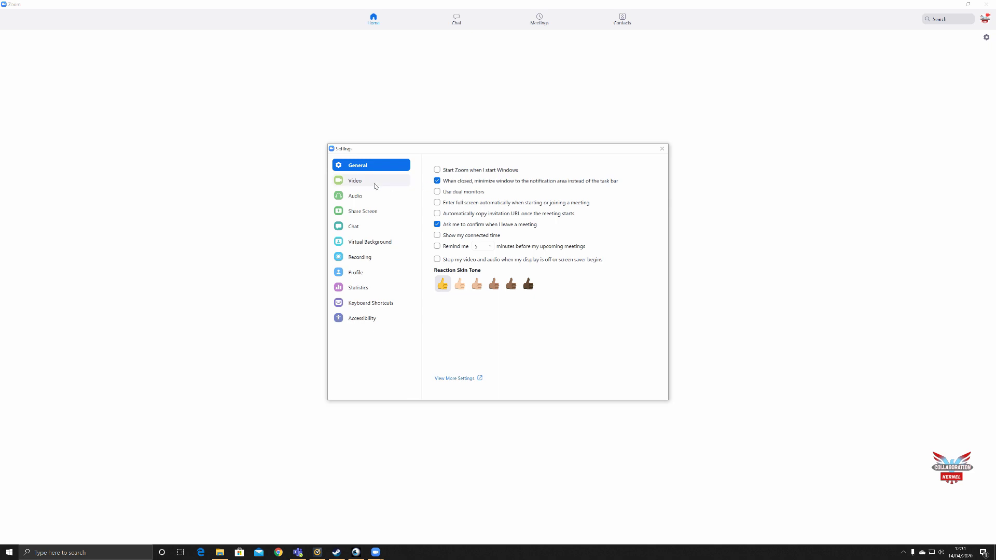
{"action": "left_click", "coordinate": [359, 183]}
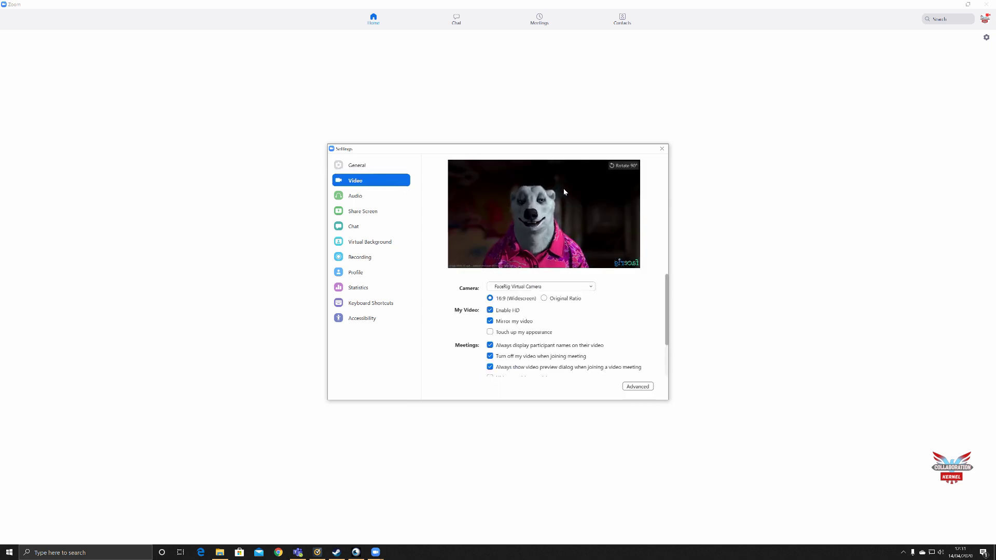
{"action": "left_click", "coordinate": [490, 331]}
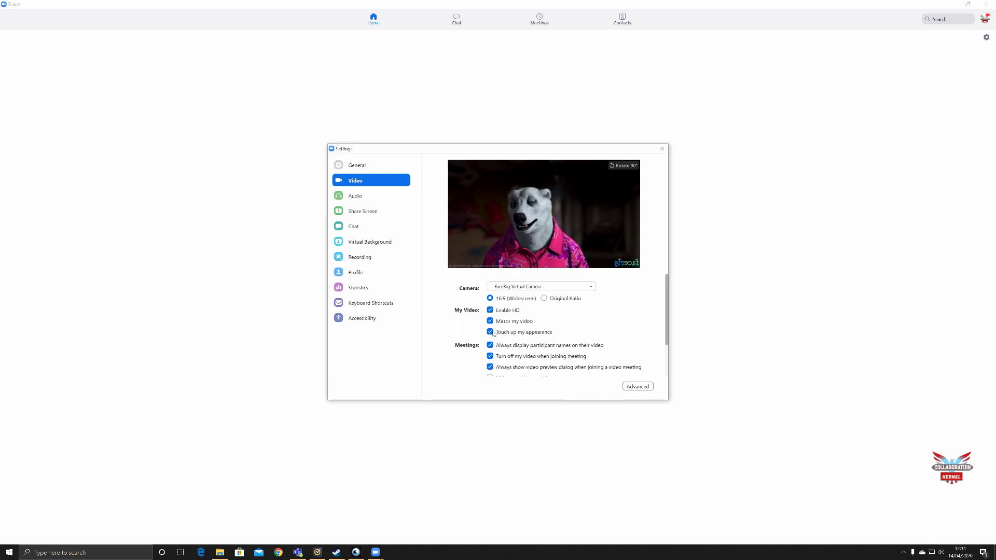
{"action": "left_click", "coordinate": [489, 332]}
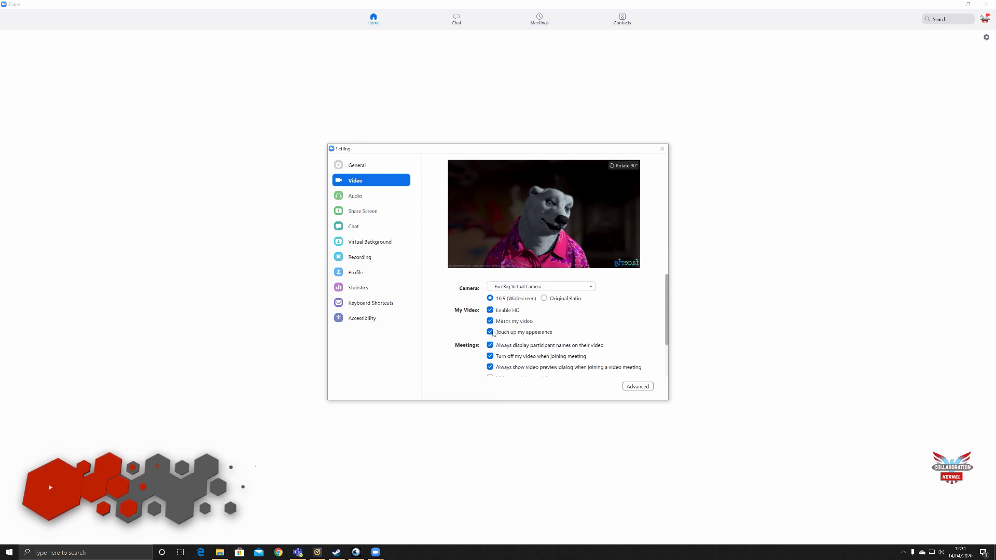
{"action": "scroll", "coordinate": [596, 323], "scroll_direction": "down", "scroll_amount": 1}
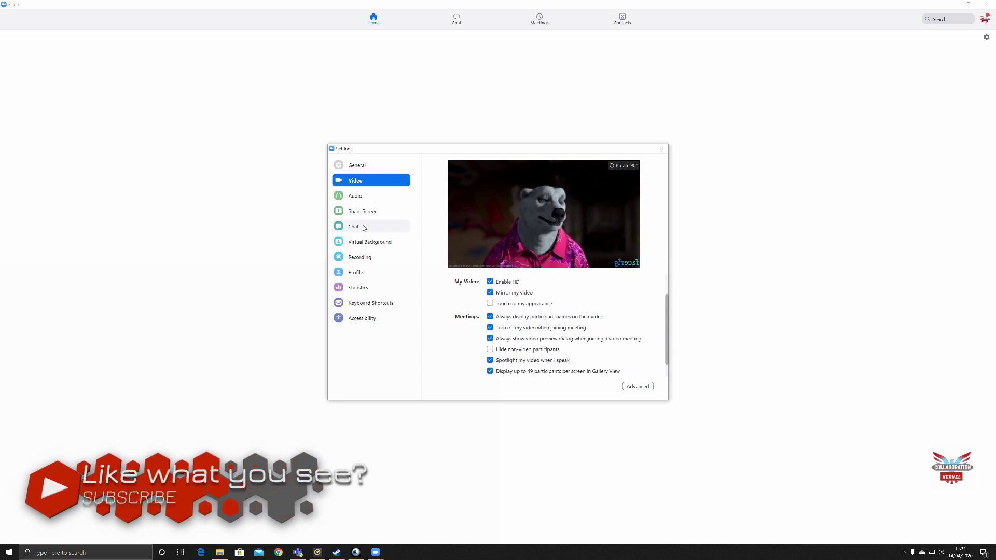
- After trying San Francisco, Grass, Earth and Northern Lights, set Beach as background and close Settings
{"action": "left_click", "coordinate": [358, 242]}
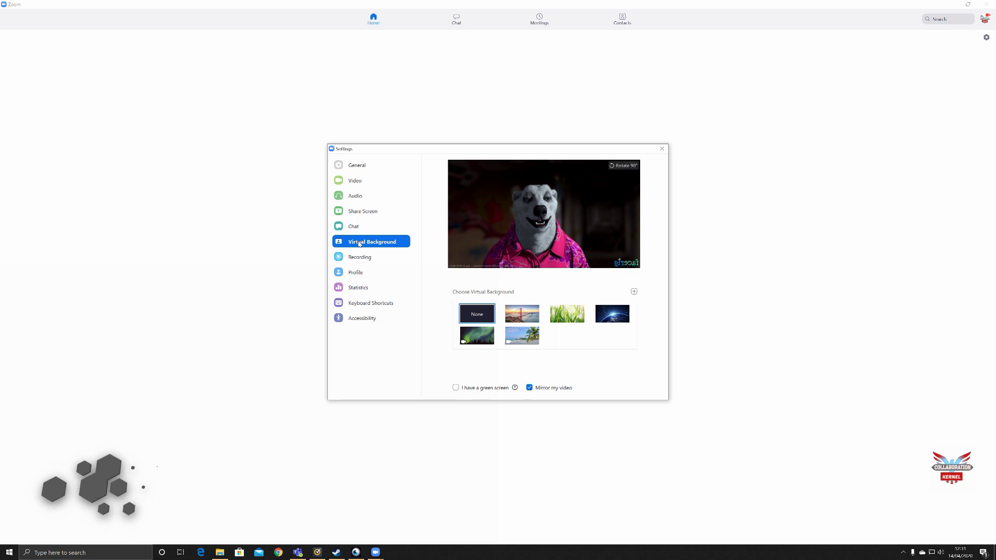
{"action": "left_click", "coordinate": [521, 315]}
{"action": "left_click", "coordinate": [568, 316]}
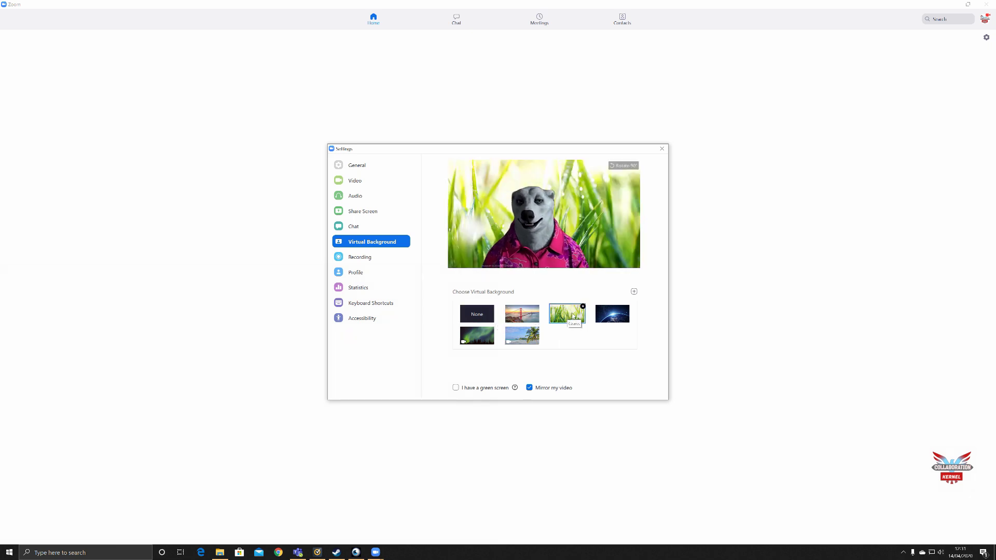
{"action": "left_click", "coordinate": [612, 316]}
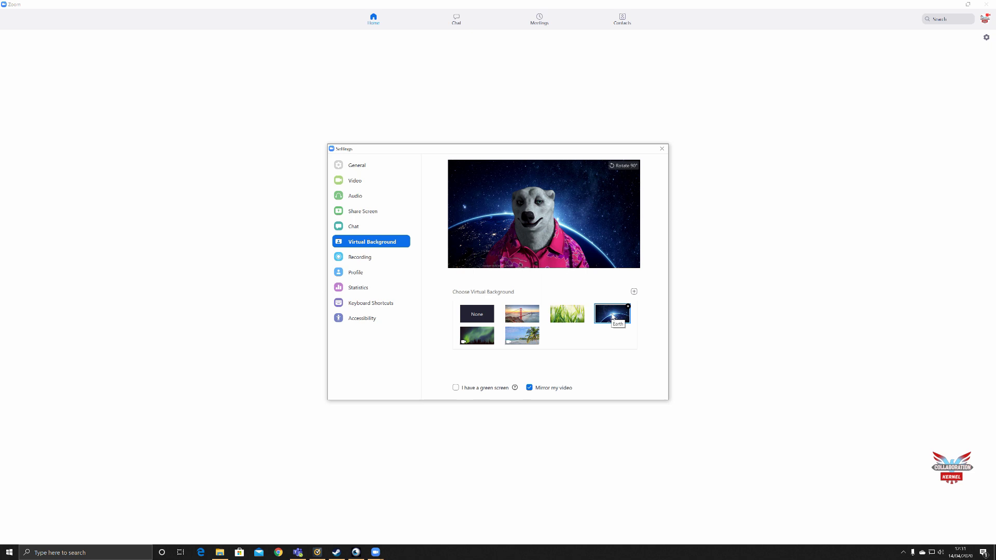
{"action": "left_click", "coordinate": [474, 340]}
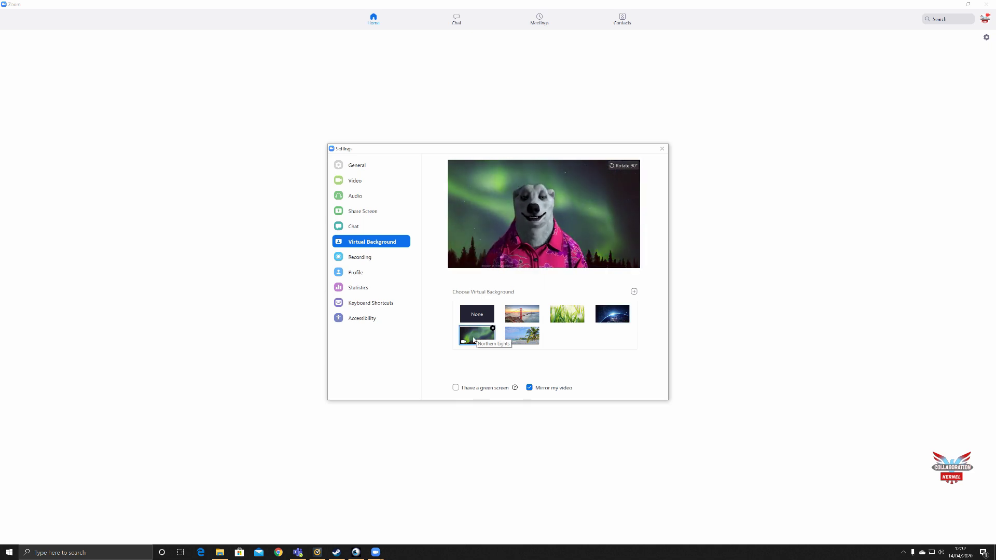
{"action": "left_click", "coordinate": [525, 341]}
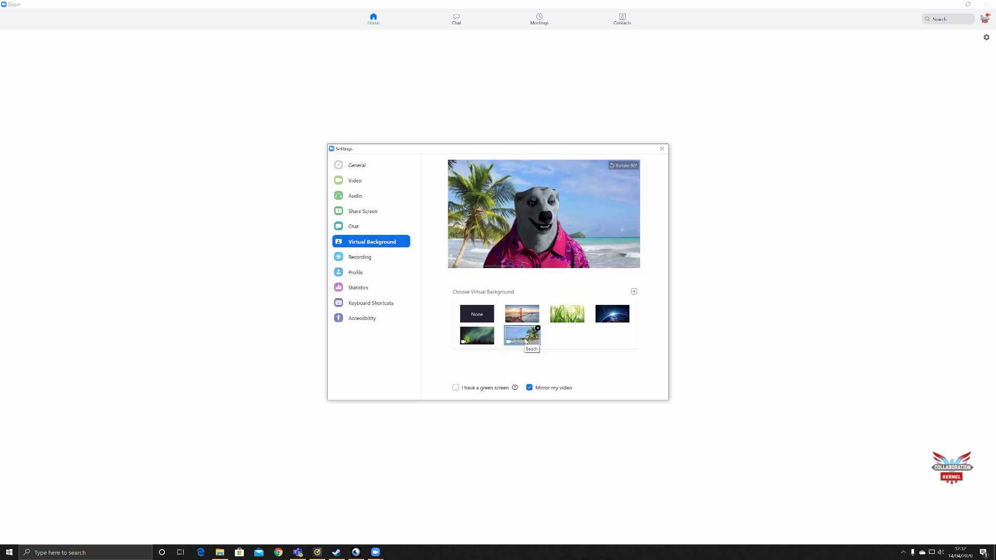
{"action": "left_click", "coordinate": [662, 148]}
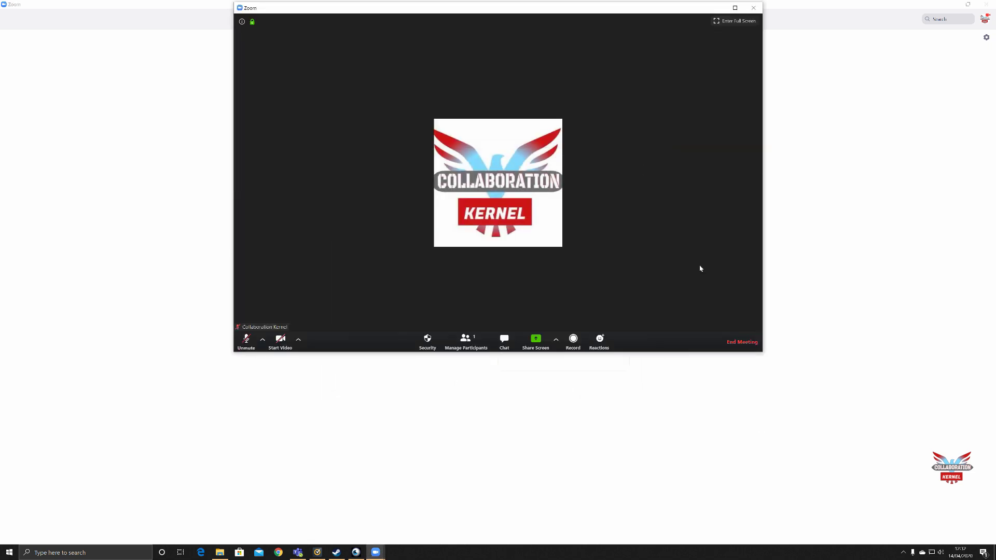
- Start video in the Zoom meeting so the bear avatar appears on the beach background
{"action": "left_click", "coordinate": [280, 342]}
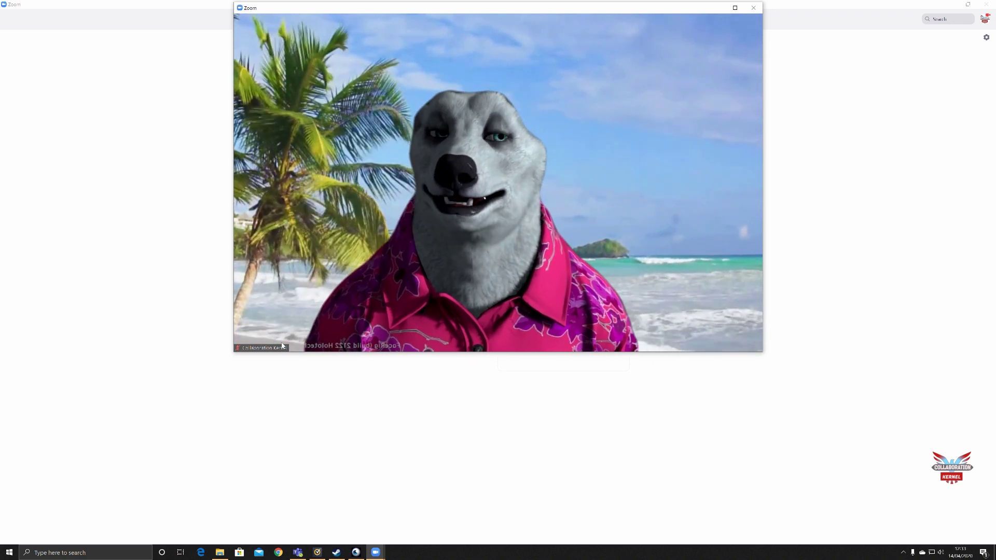
- Set Zoom's virtual background to None so the Abandoned Building backdrop shows, then close Settings
{"action": "mouse_move", "coordinate": [375, 552]}
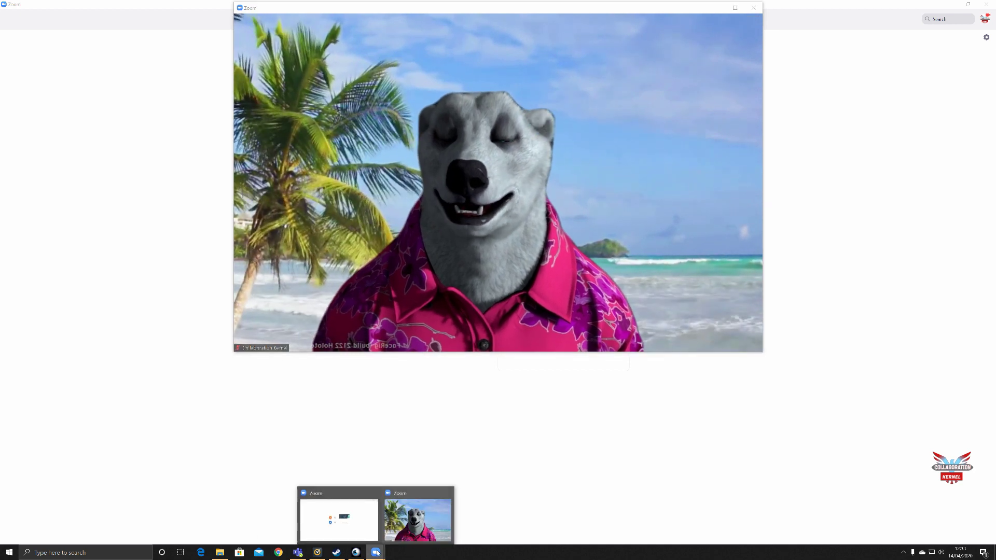
{"action": "left_click", "coordinate": [396, 520]}
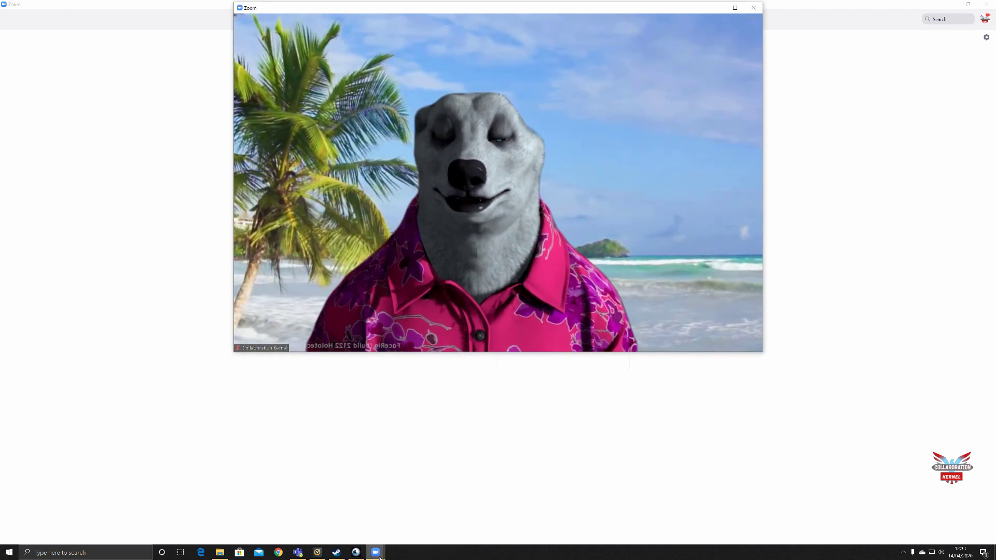
{"action": "left_click", "coordinate": [336, 516]}
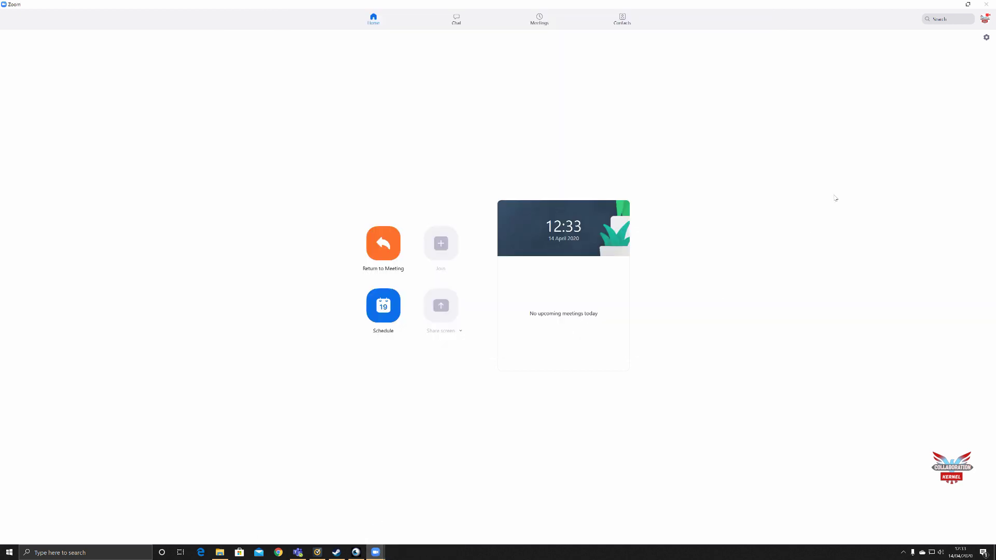
{"action": "left_click", "coordinate": [984, 40]}
{"action": "left_click", "coordinate": [364, 244]}
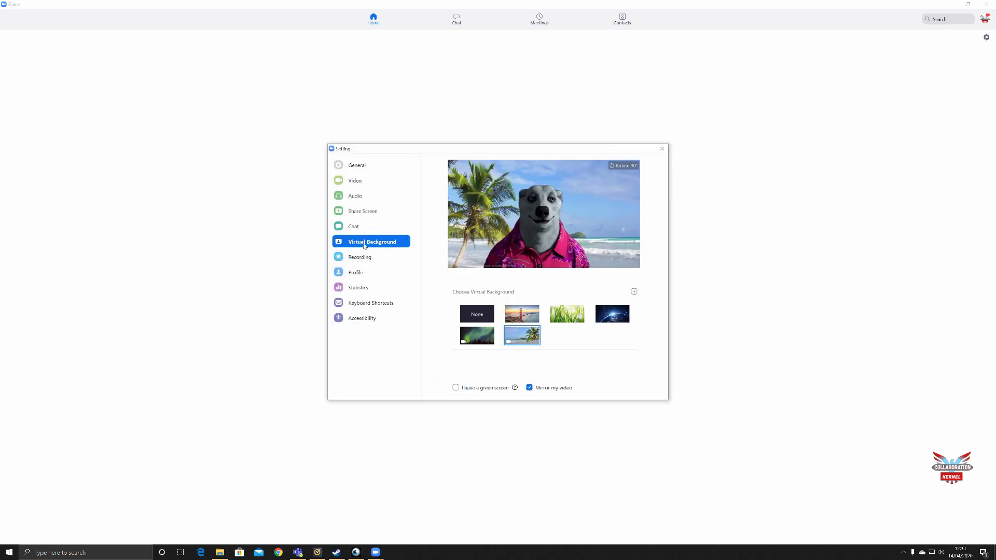
{"action": "left_click", "coordinate": [478, 313]}
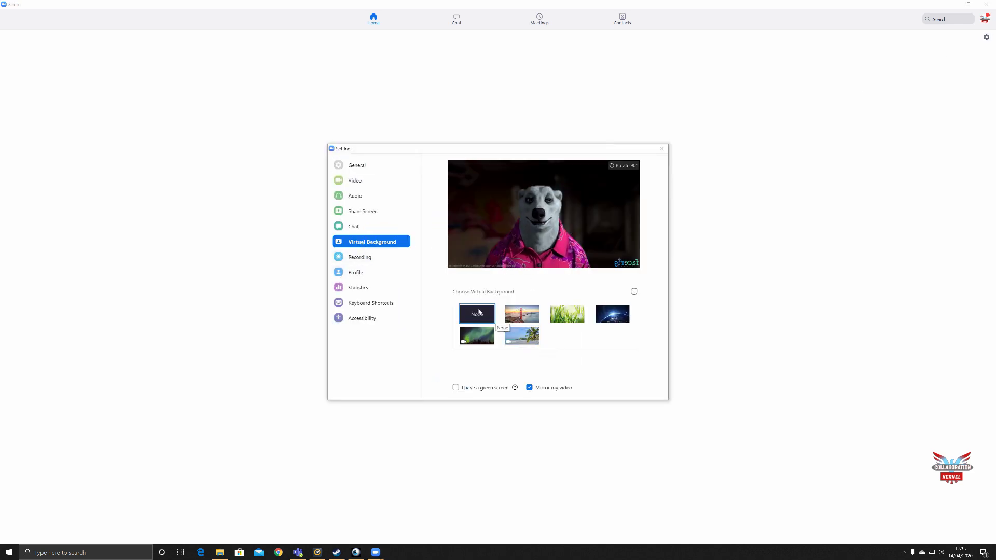
{"action": "left_click", "coordinate": [663, 149]}
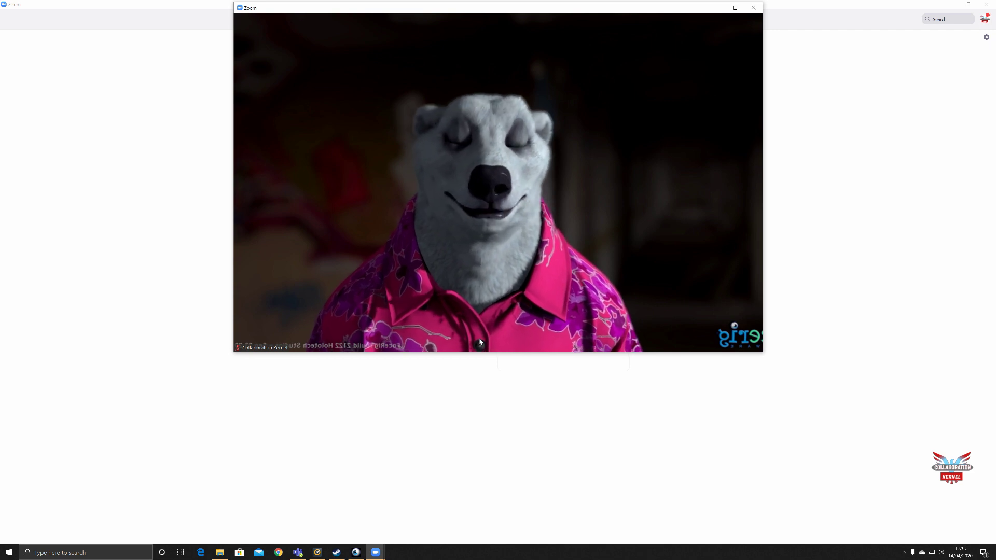
{"action": "mouse_move", "coordinate": [478, 338]}
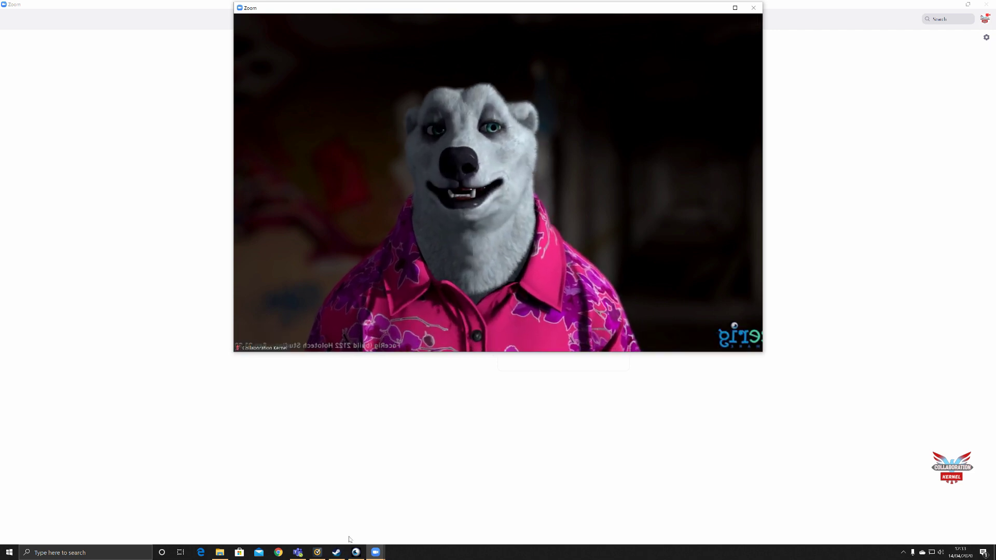